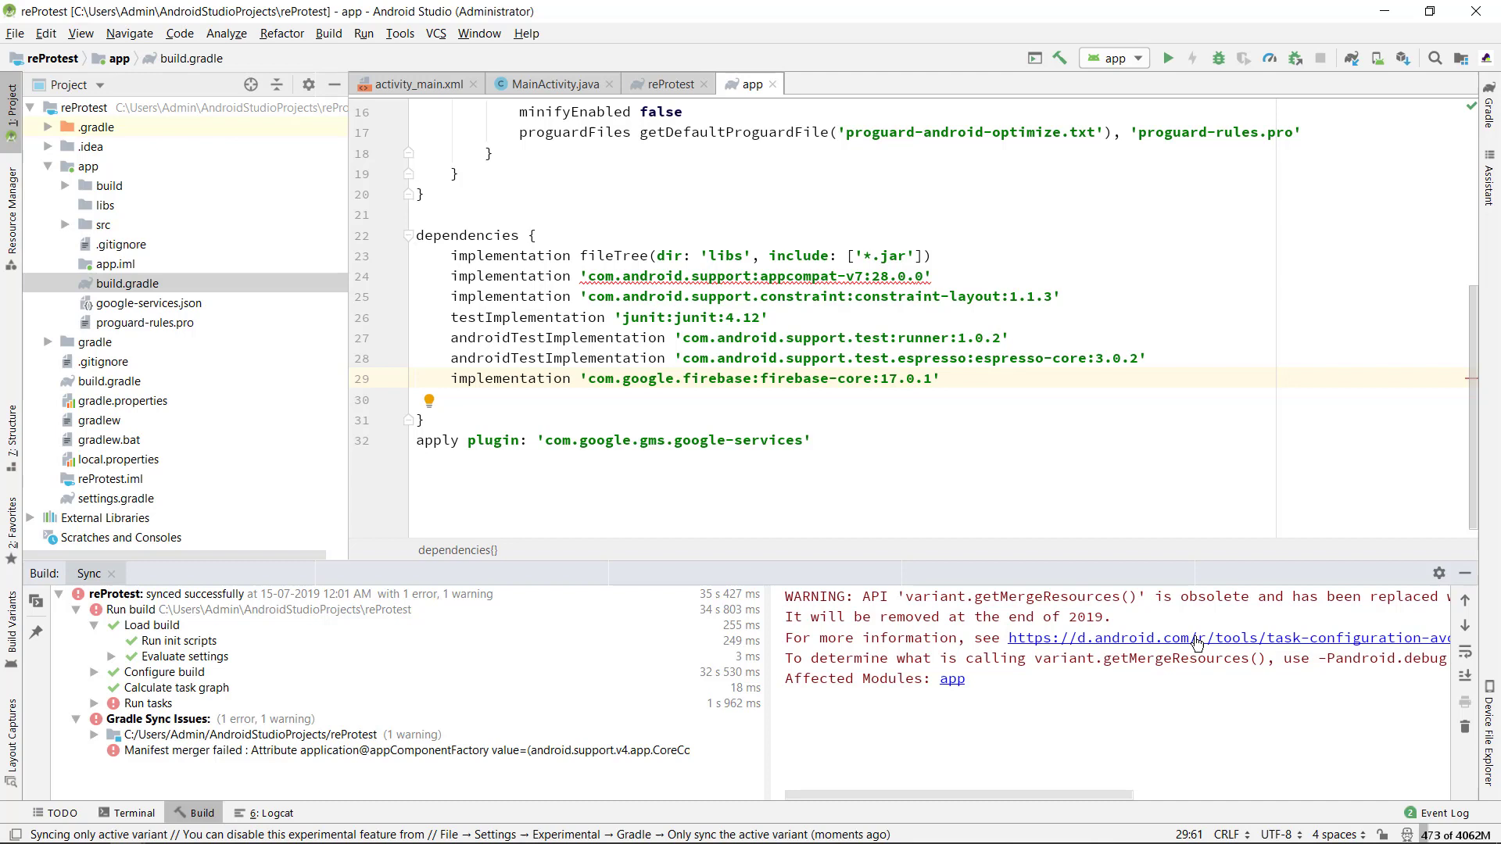
mouse_move(999, 797)
mouse_down()
mouse_move(1215, 796)
mouse_move(997, 779)
mouse_up()
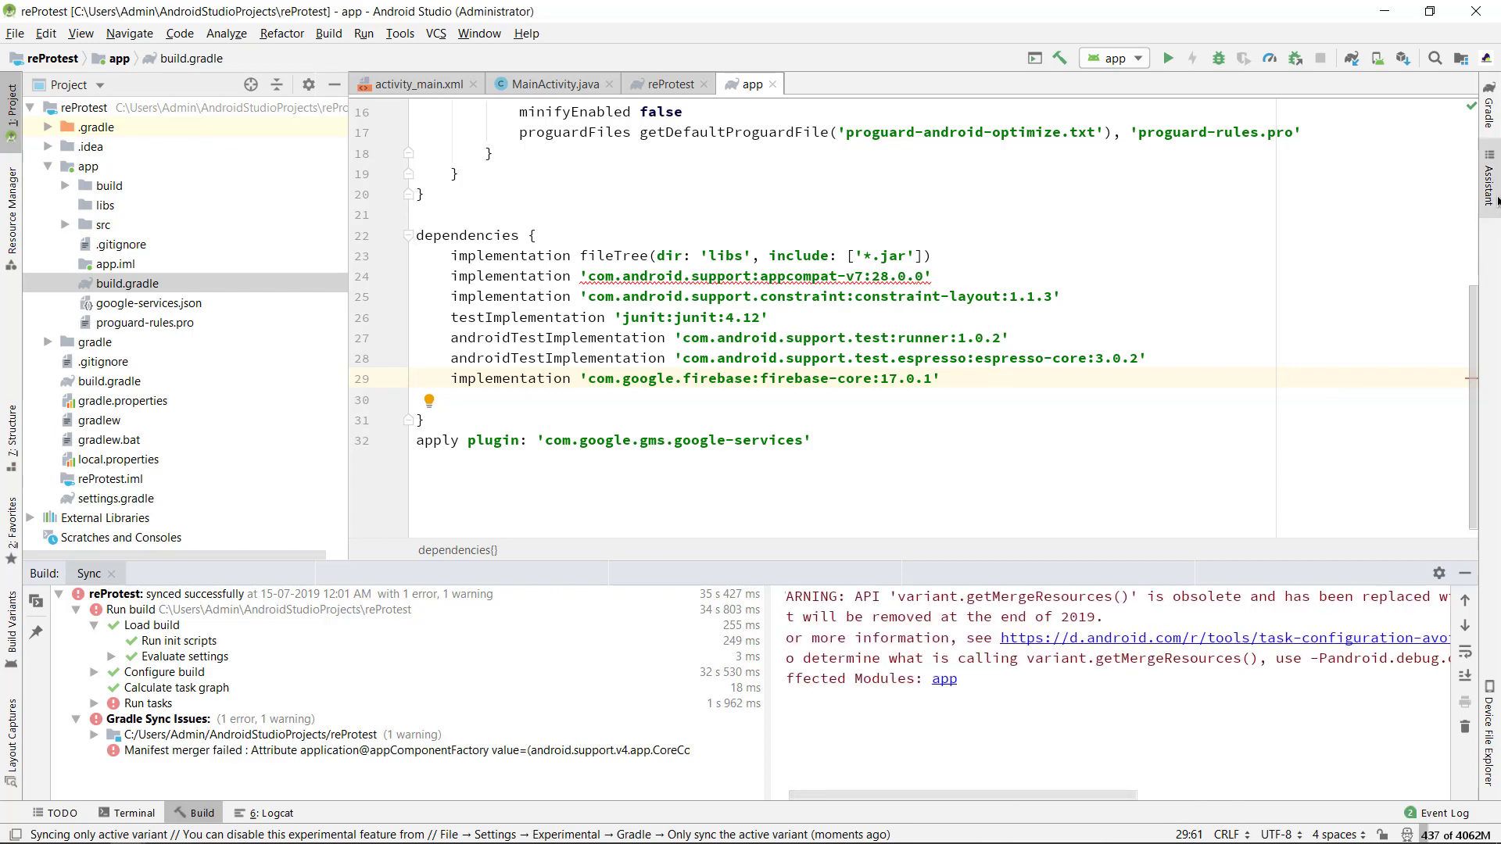
Open the Firebase assistant panel and start adding ML Kit to the app
click(1490, 188)
click(1129, 384)
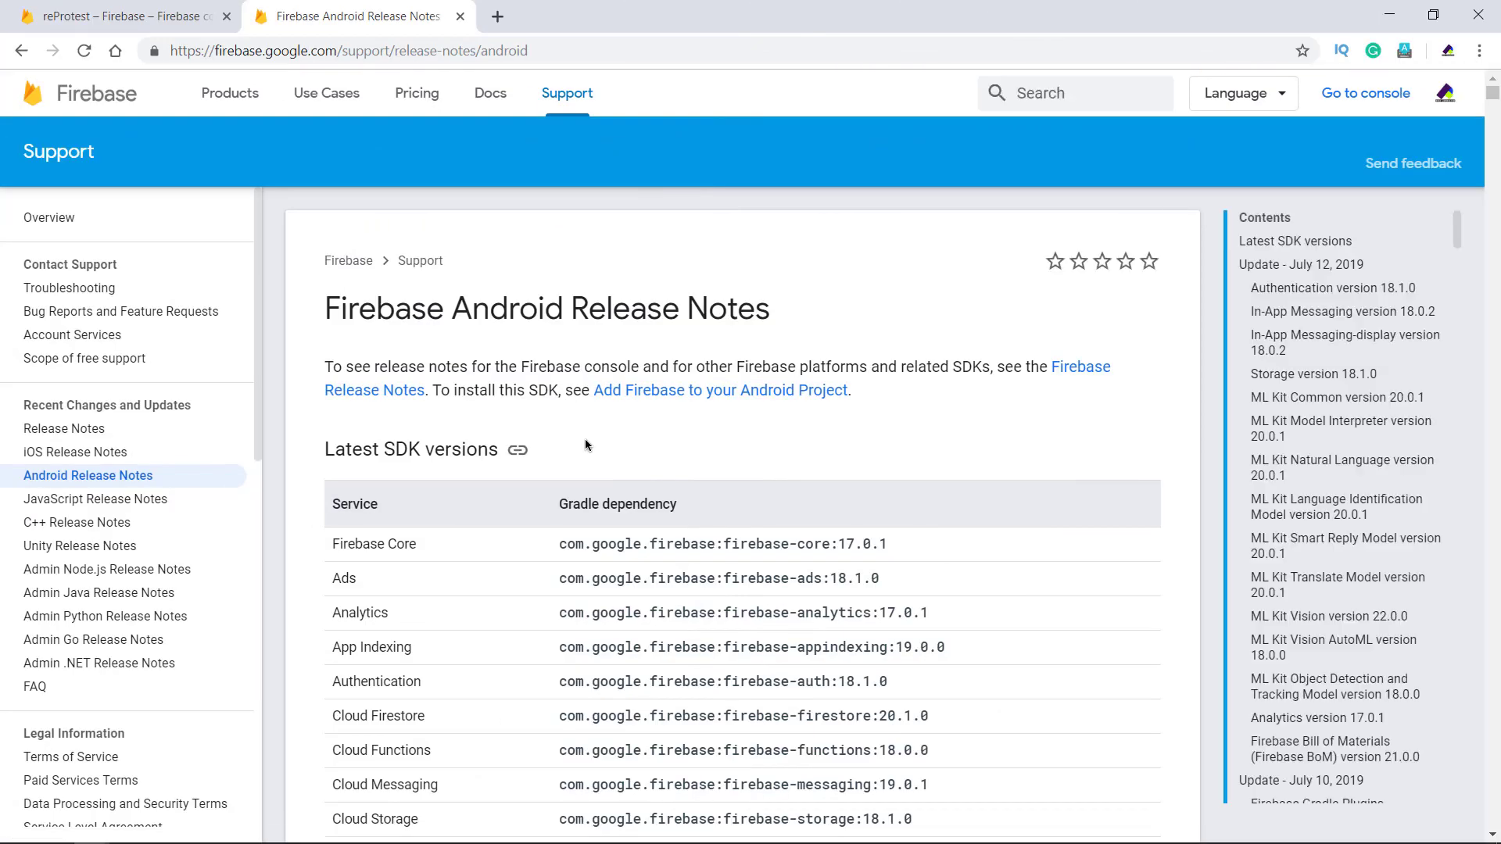
scroll(586, 443, down, 5)
scroll(587, 443, down, 5)
scroll(586, 444, down, 8)
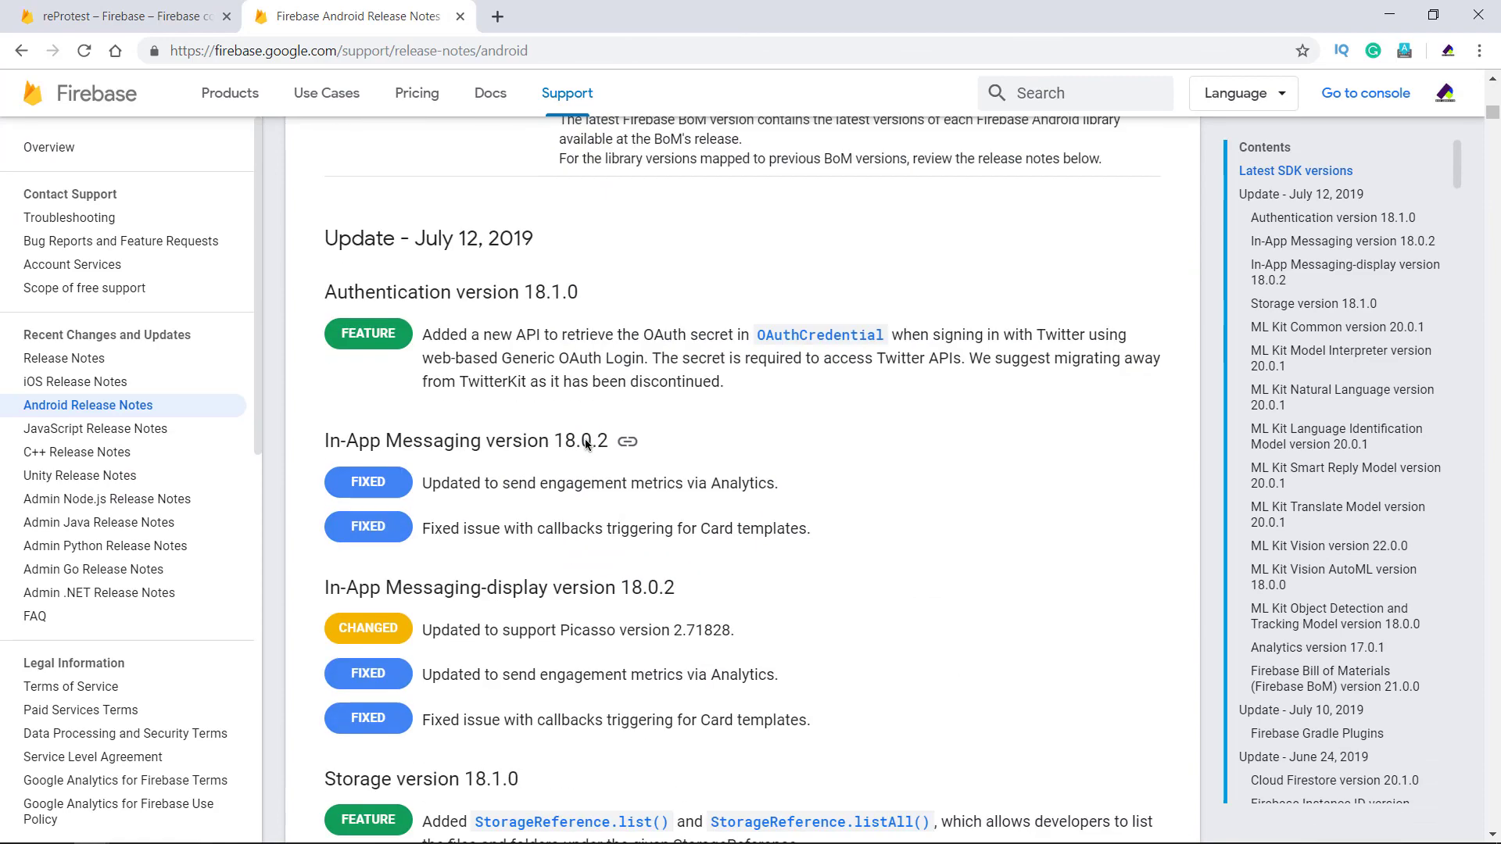
scroll(587, 444, down, 5)
scroll(586, 443, down, 8)
scroll(586, 444, down, 6)
scroll(587, 443, down, 8)
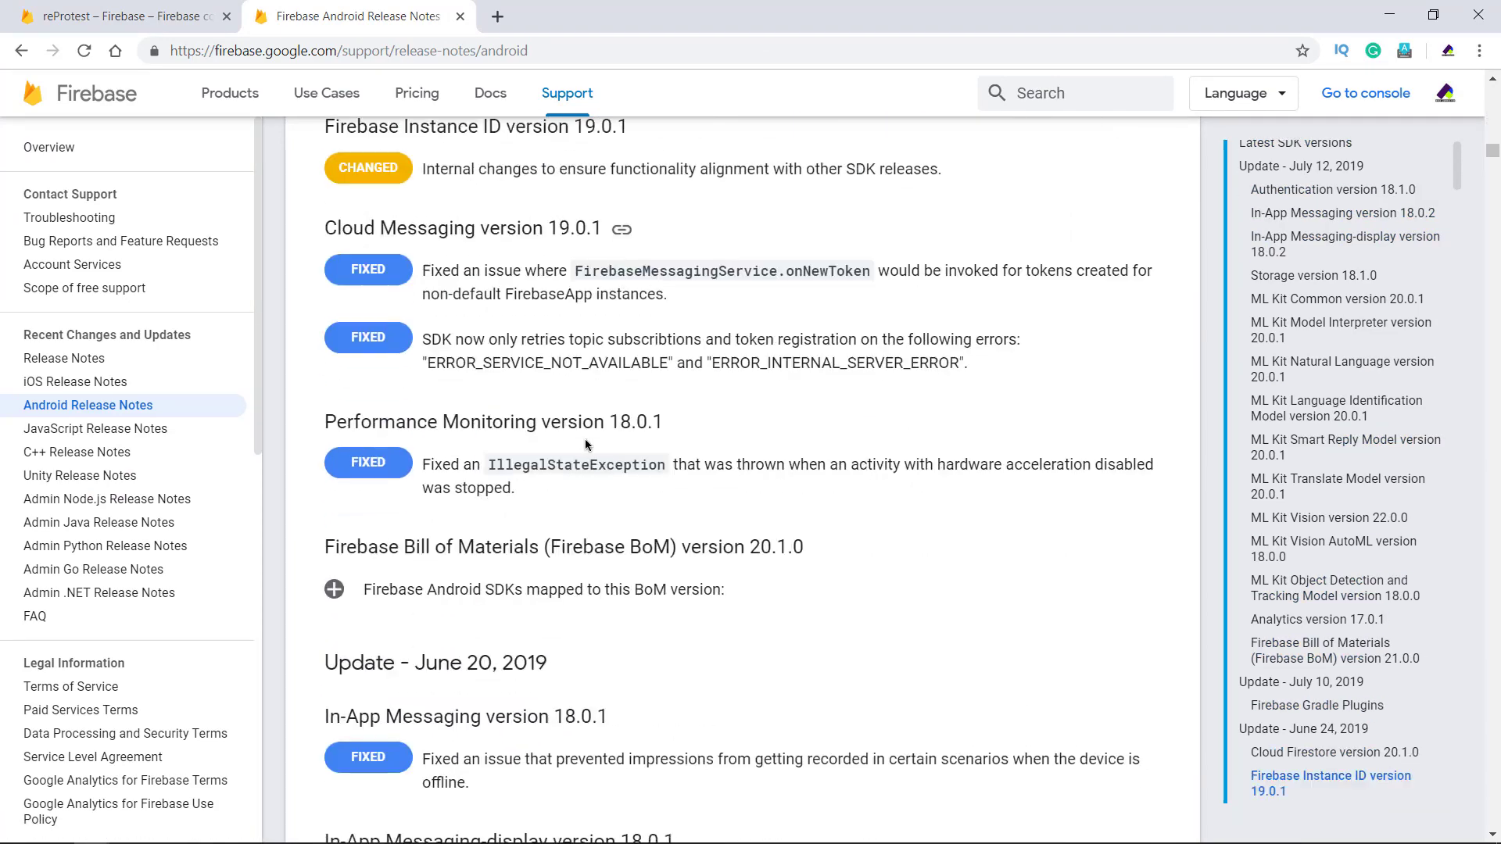
scroll(586, 444, down, 5)
scroll(586, 443, down, 2)
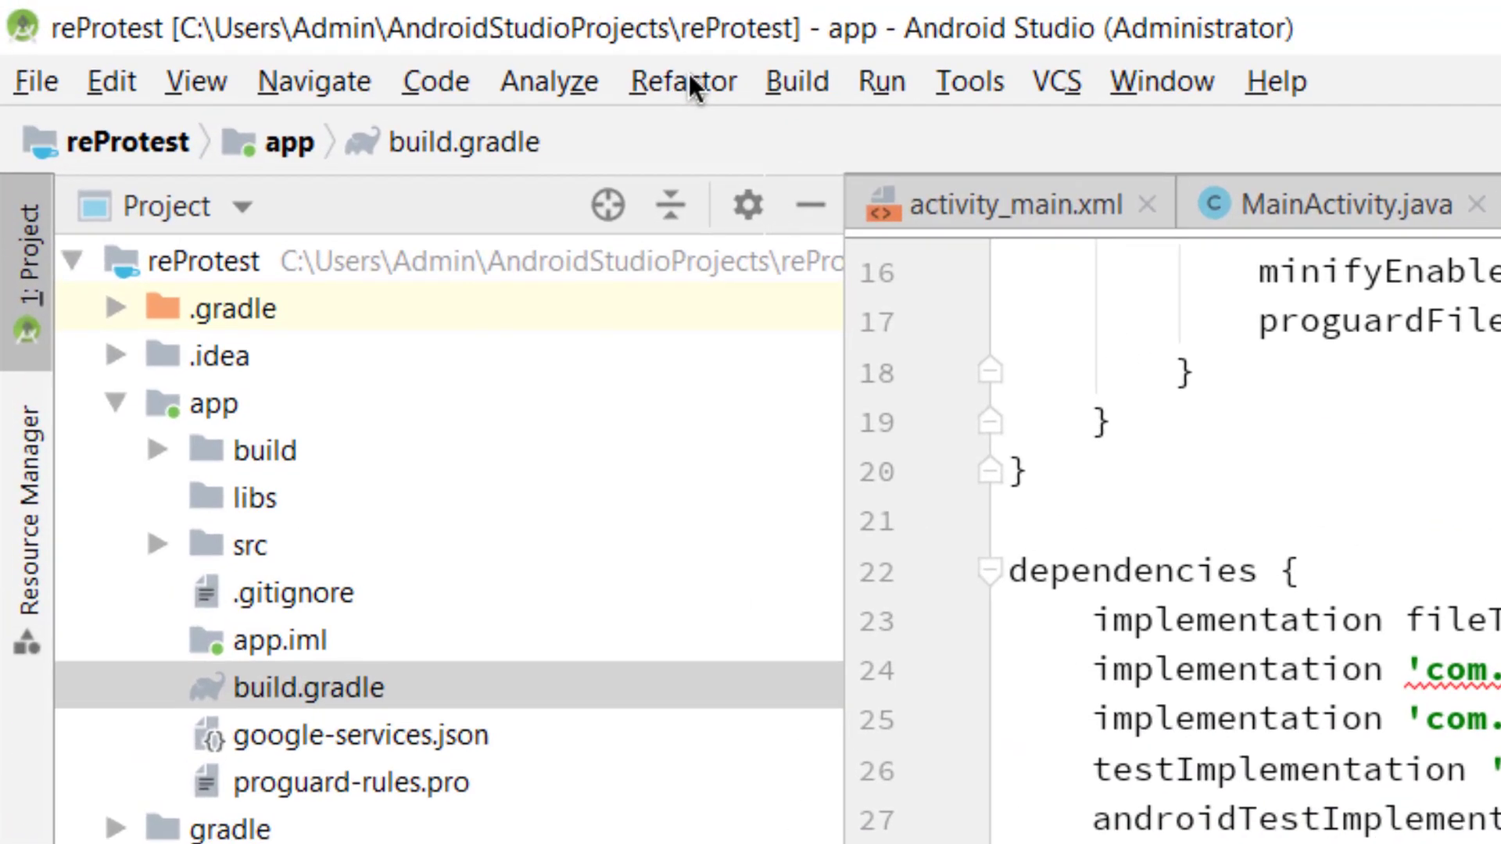
Start the AndroidX migration, saving a zip backup of the project first
click(282, 33)
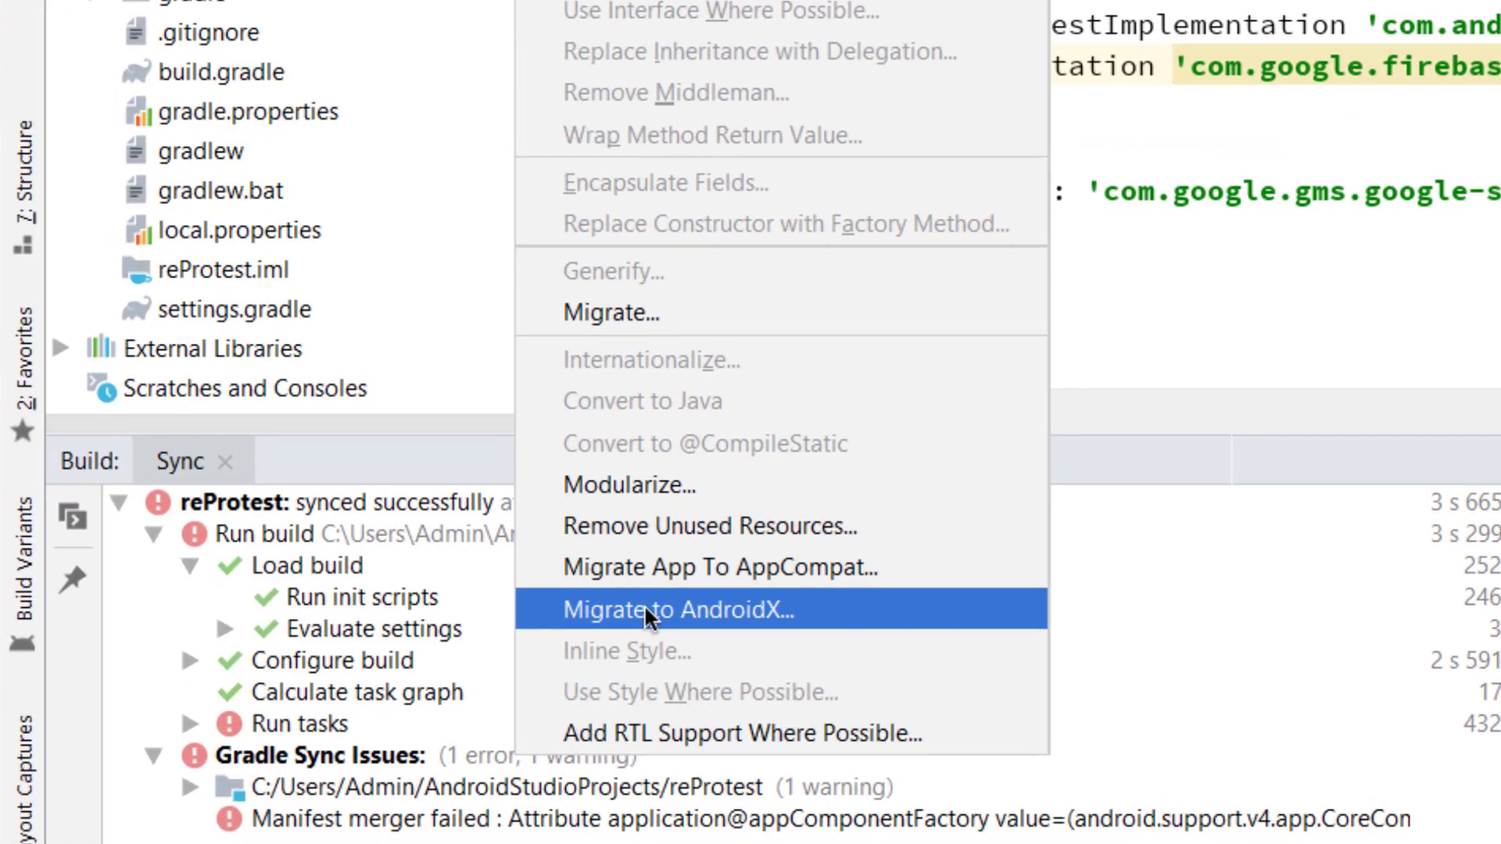
click(850, 608)
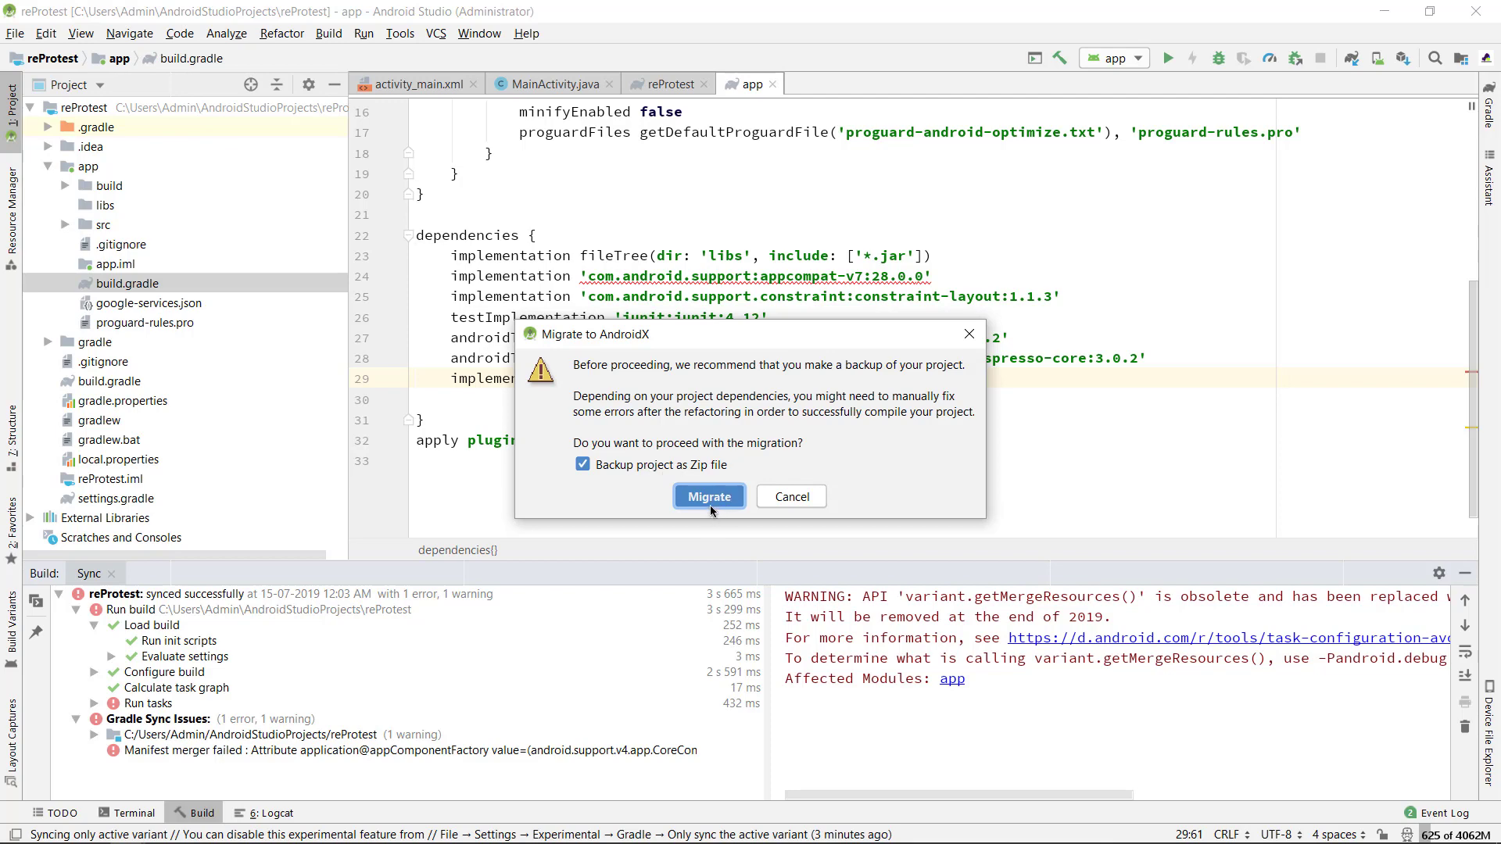
click(708, 502)
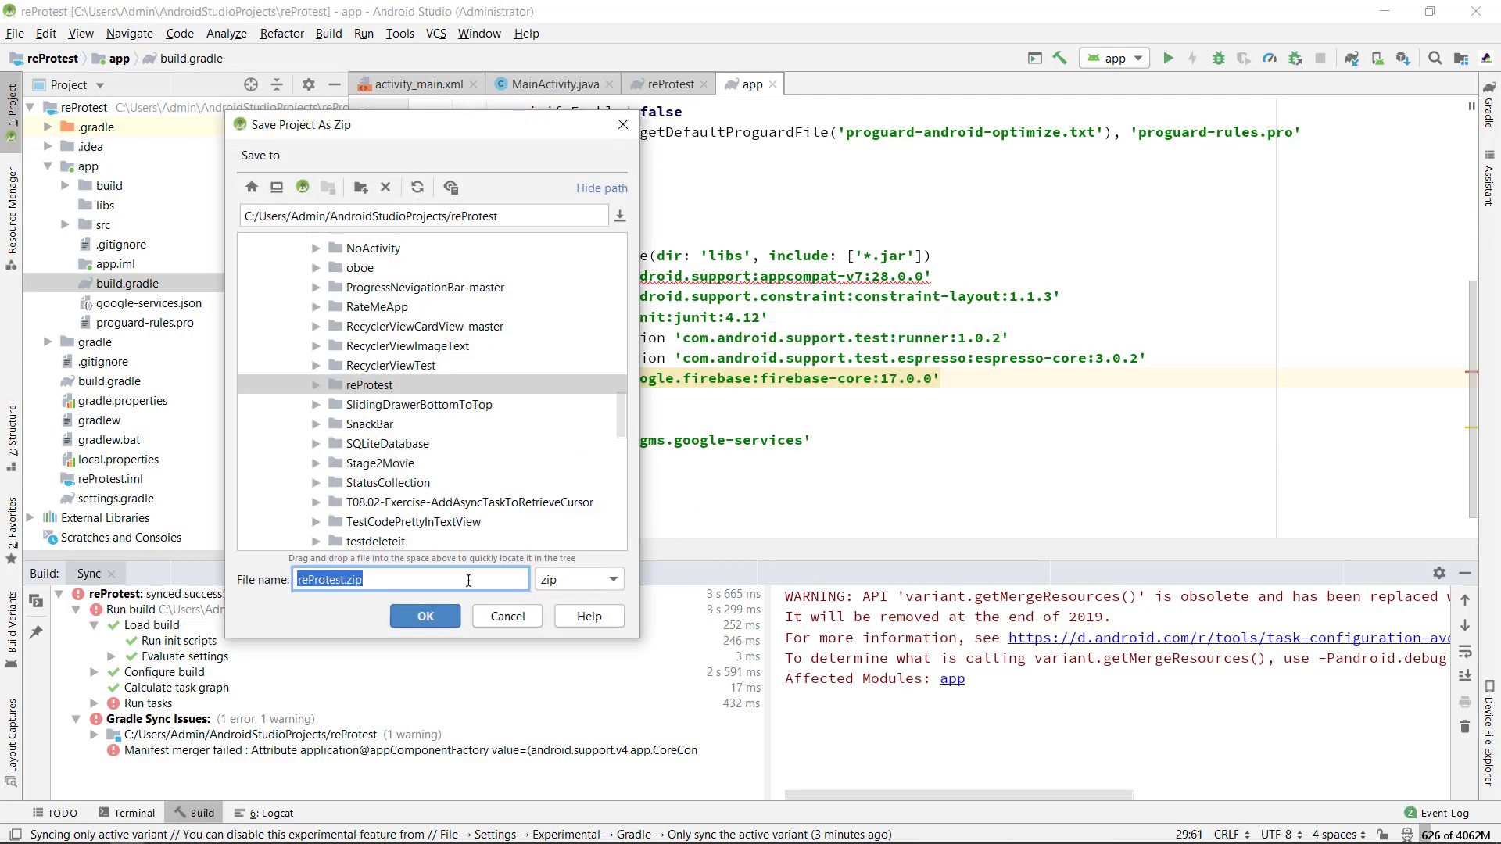
click(425, 616)
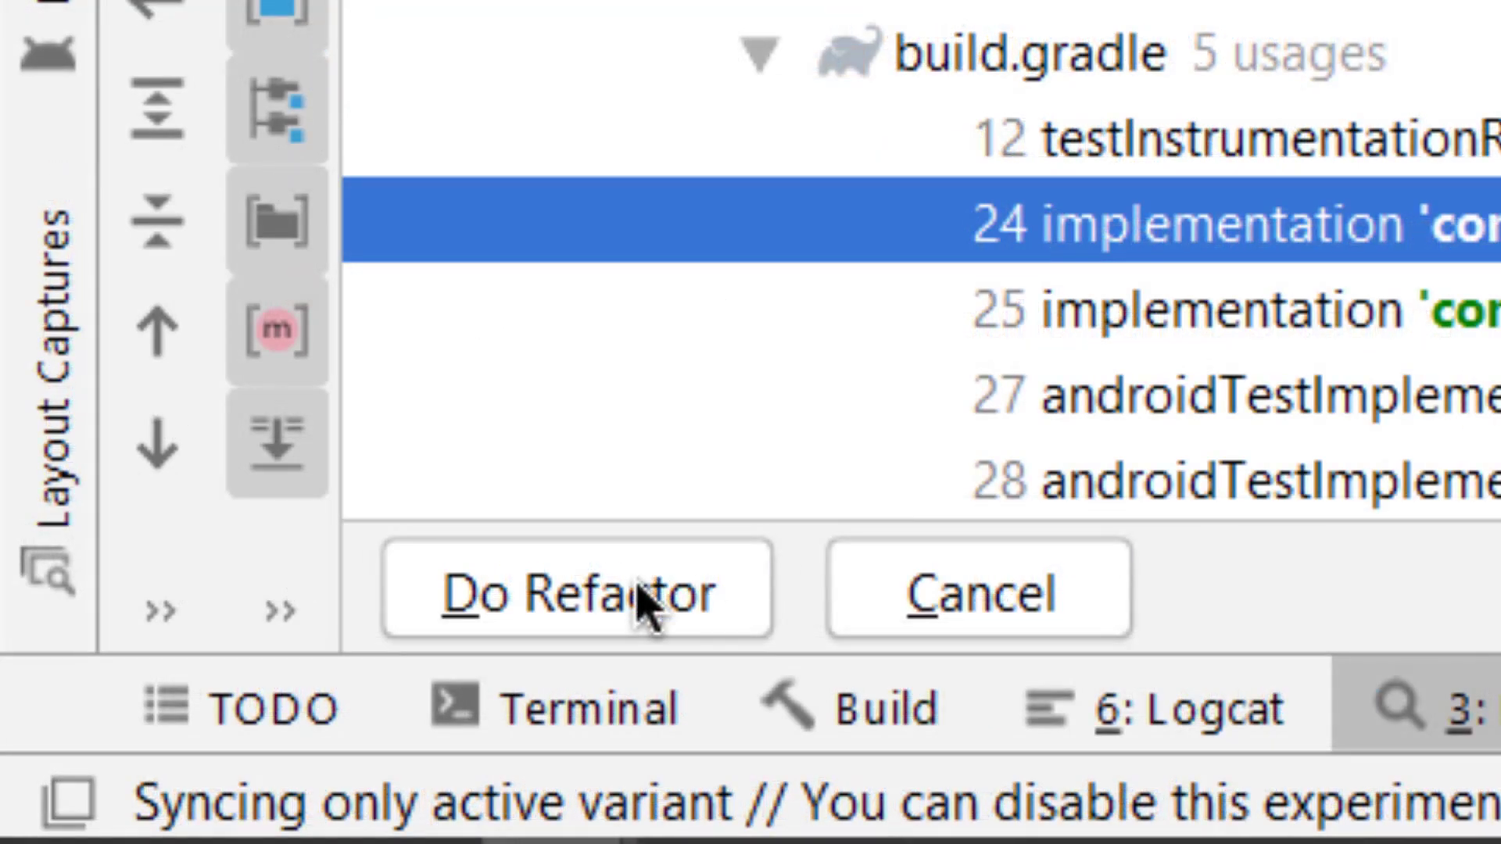
Apply the AndroidX refactoring, changing nine occurrences to androidx libraries
click(643, 601)
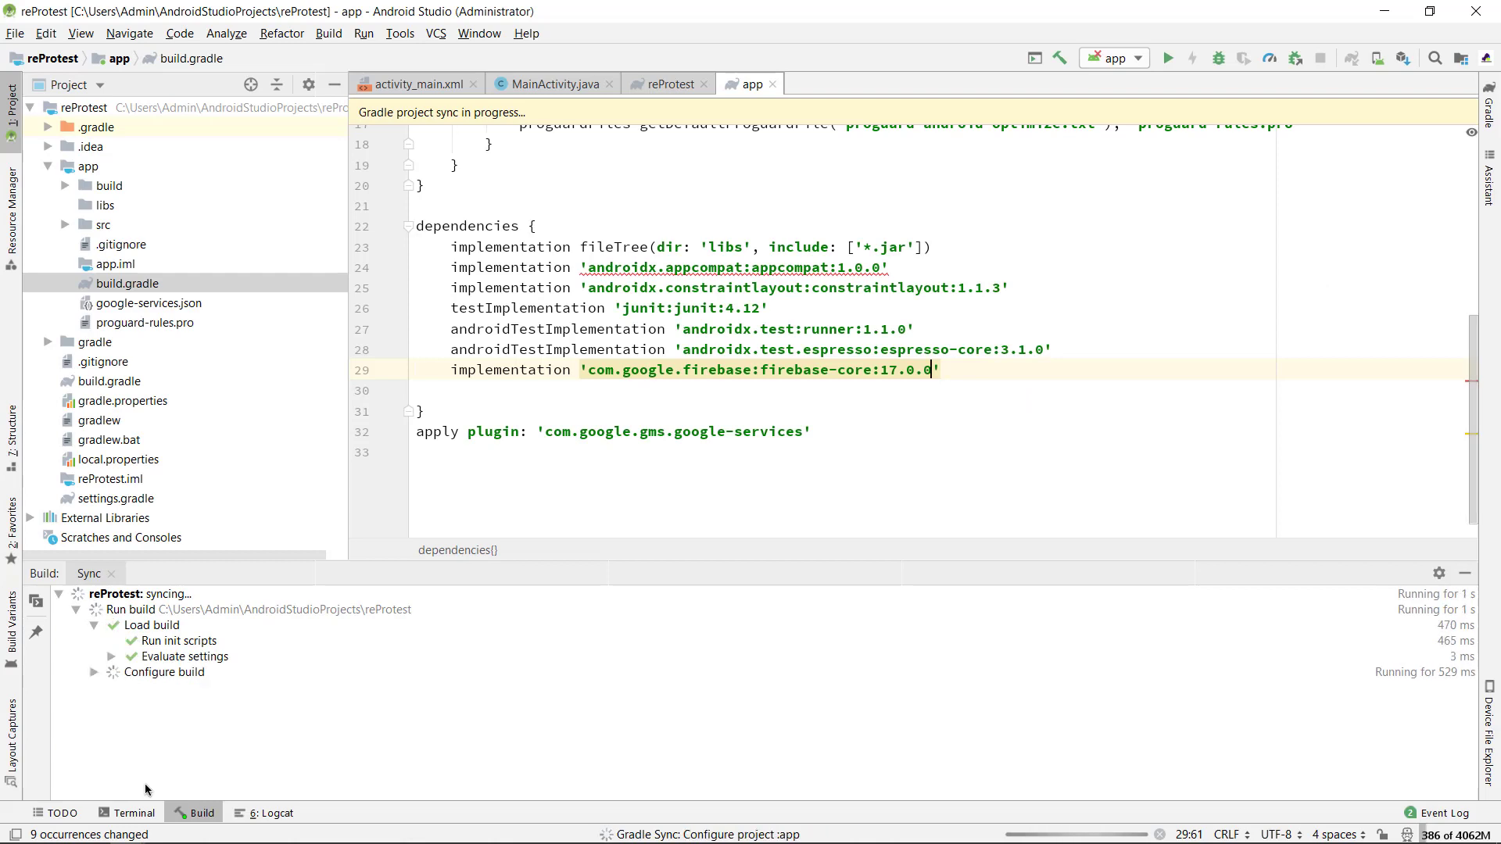